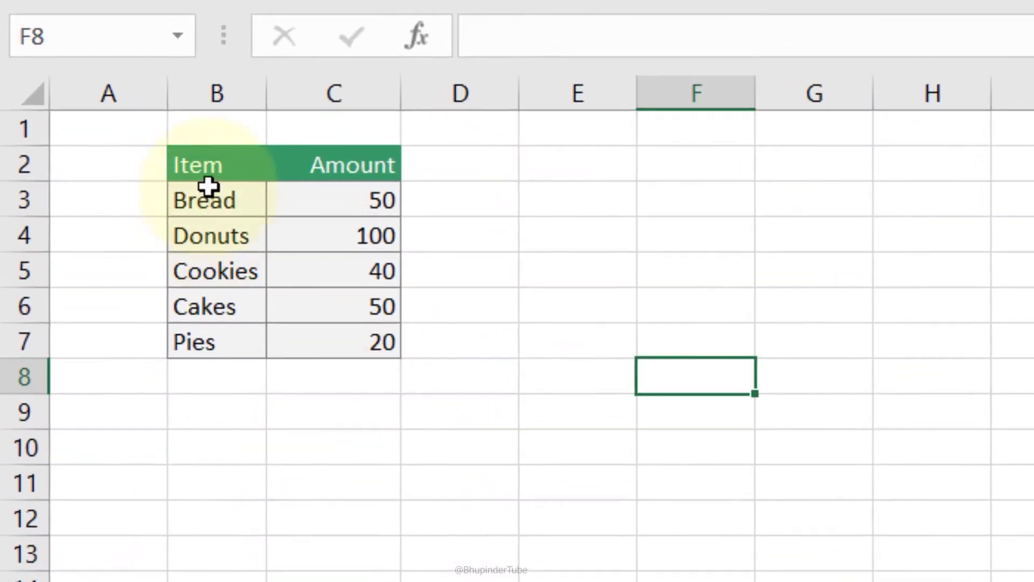
Check the Item/Amount table's size, then select the blank destination block F2:K3.
drag(198, 165, 335, 338)
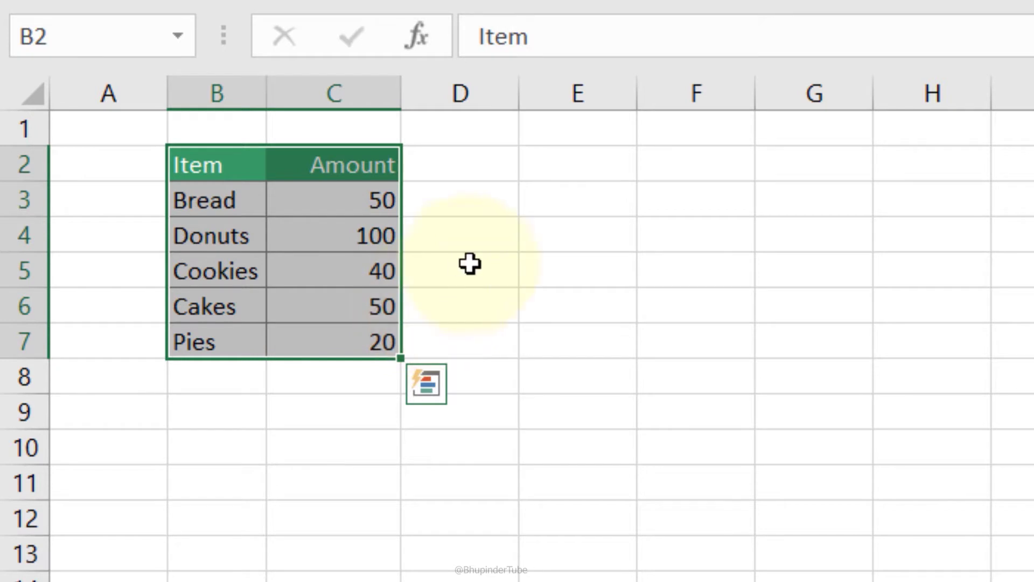
click(199, 167)
drag(199, 167, 373, 356)
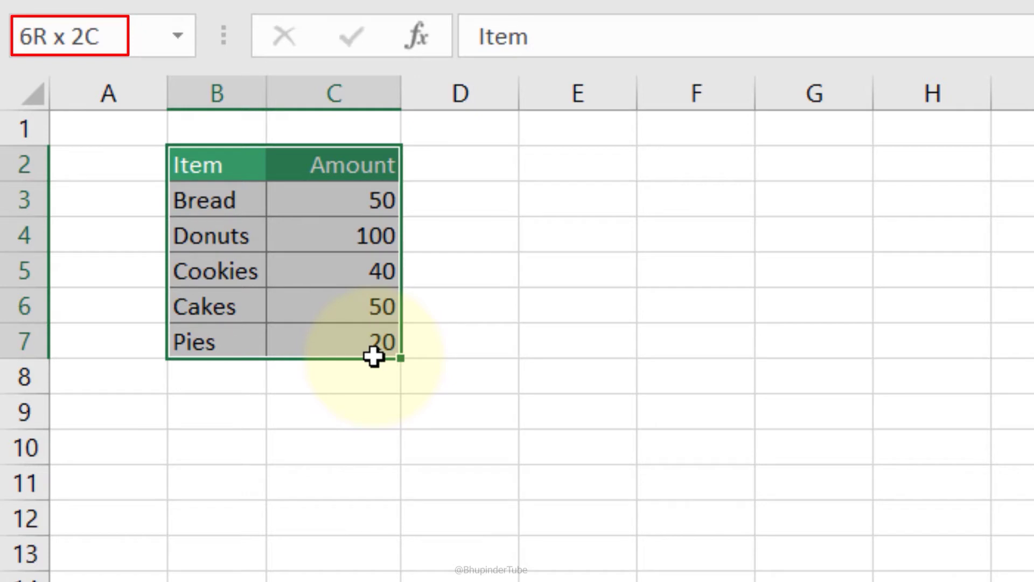
click(598, 168)
drag(683, 165, 745, 129)
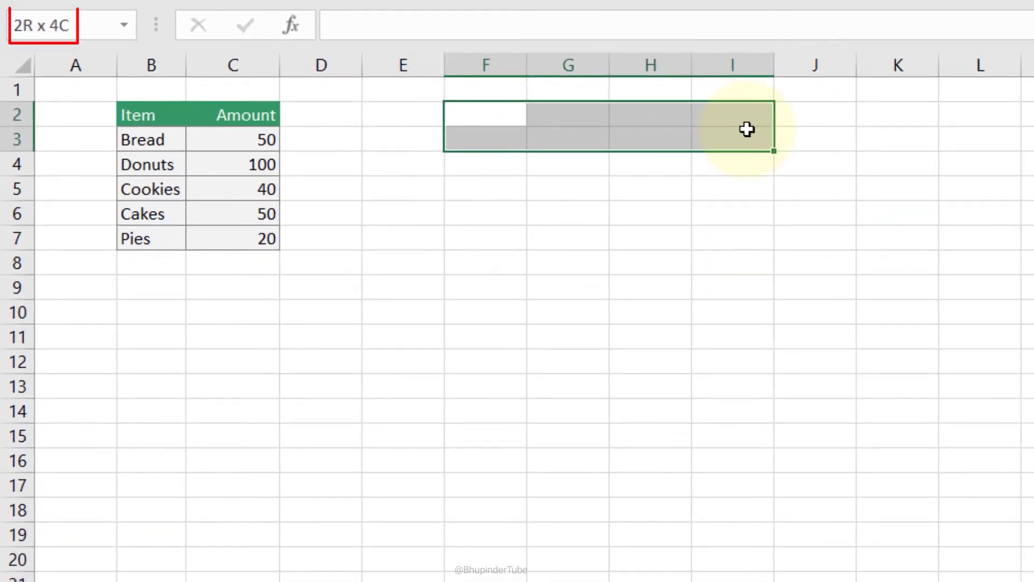
drag(753, 128, 868, 138)
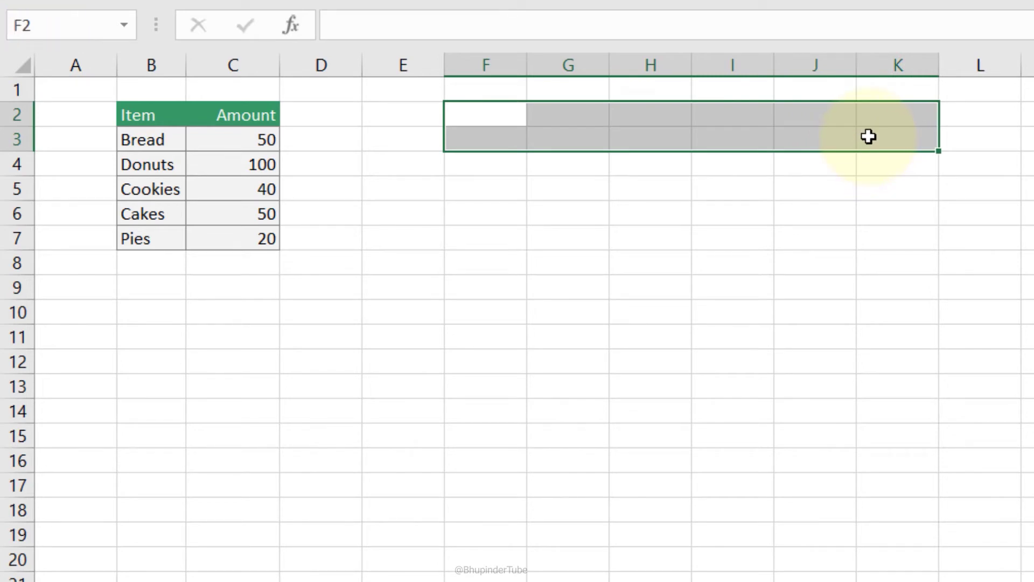
text(=tra)
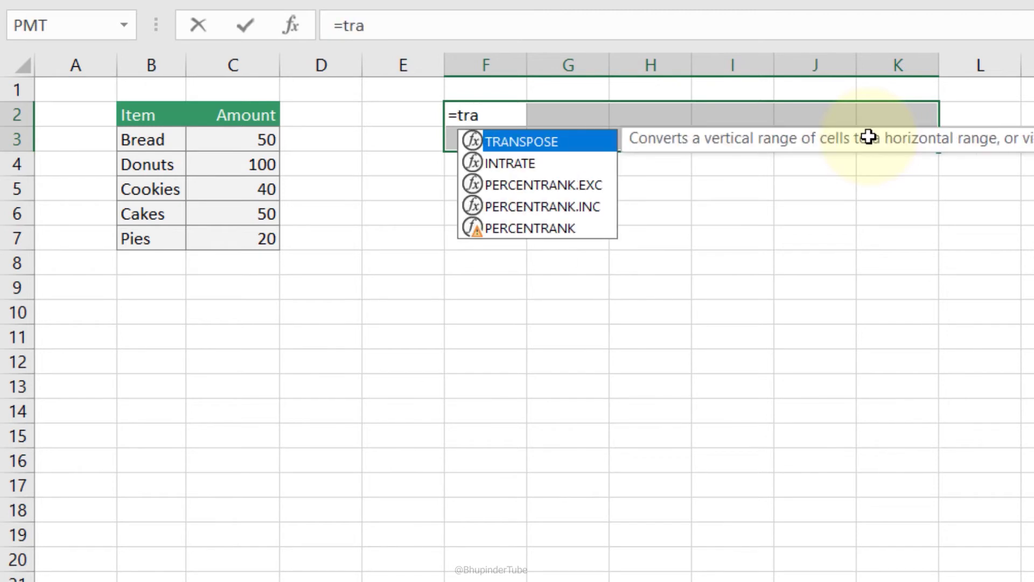
Complete the TRANSPOSE function and set the Item/Amount table B2:C7 as its source.
key(Tab)
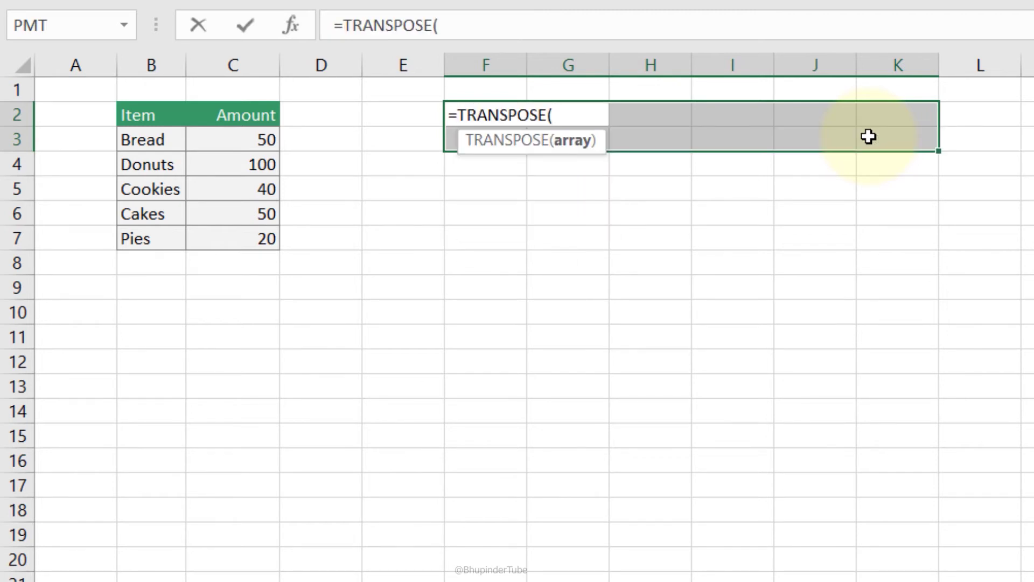
mouse_move(146, 115)
mouse_down()
mouse_move(221, 195)
mouse_move(229, 226)
mouse_up()
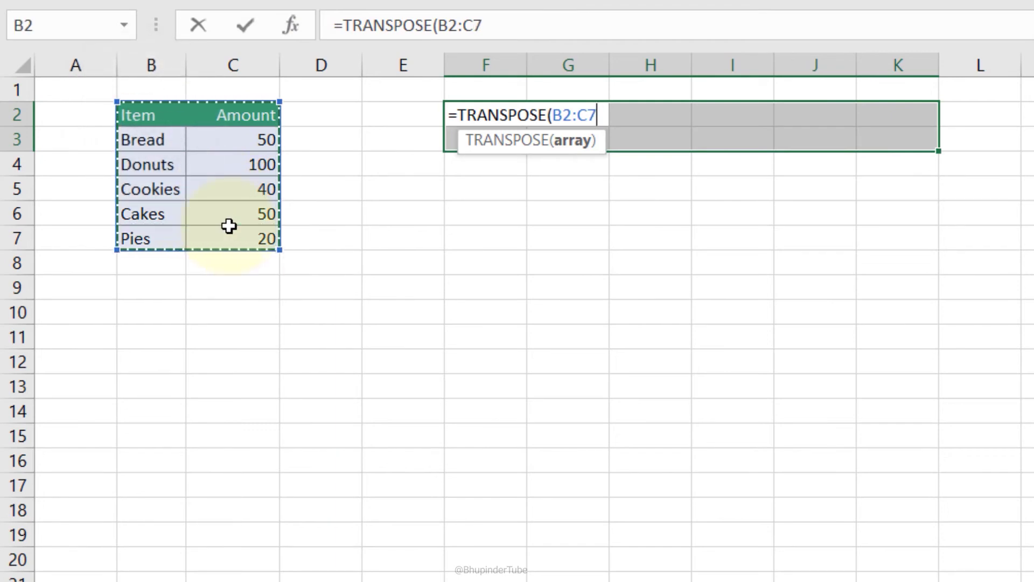
Commit the TRANSPOSE array formula, then set the Cookies amount to 50 and Cakes to 60.
key(ctrl+shift+Return)
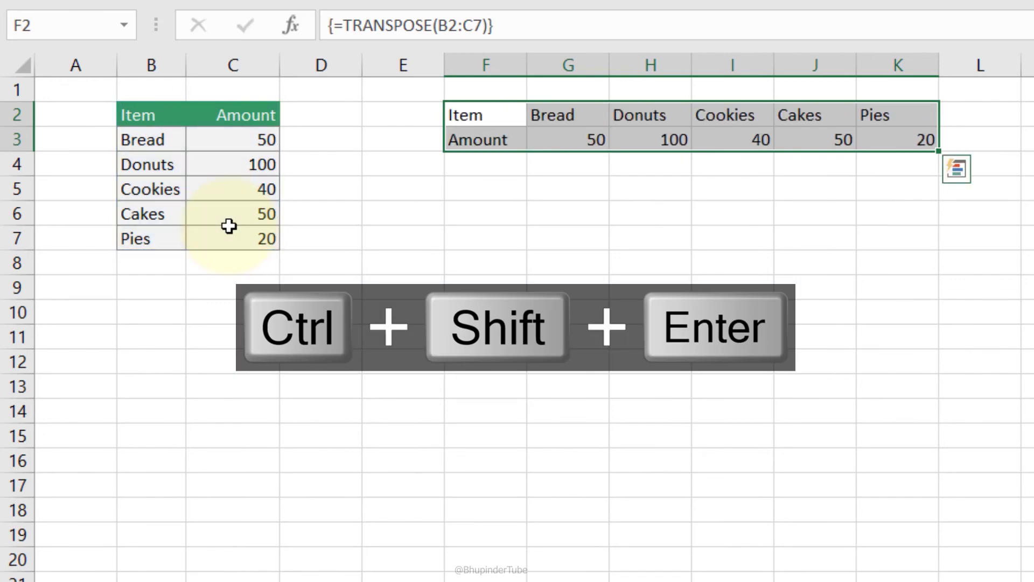
click(254, 142)
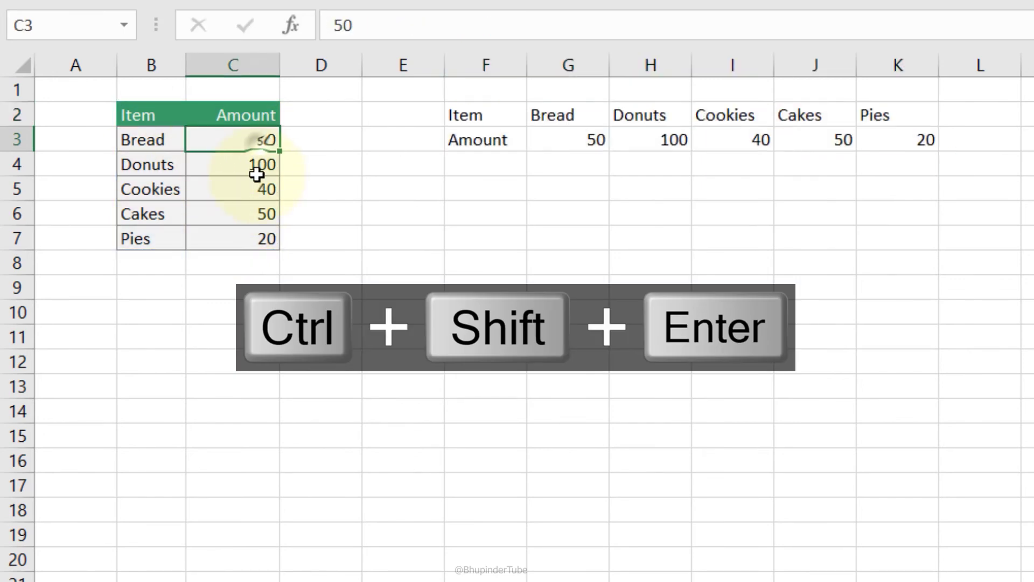
click(256, 170)
click(242, 212)
click(241, 189)
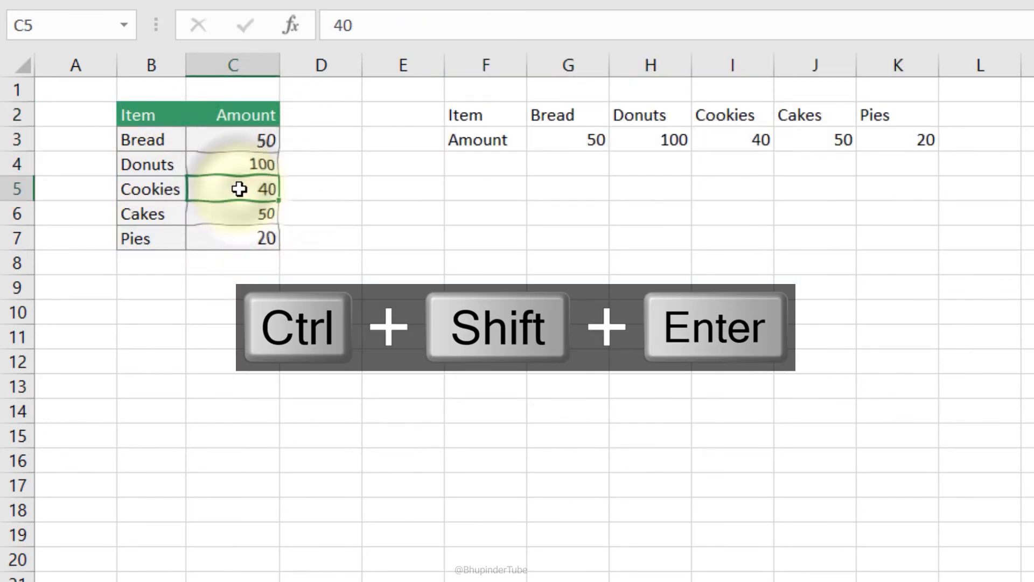
text(50)
key(Return)
text(6)
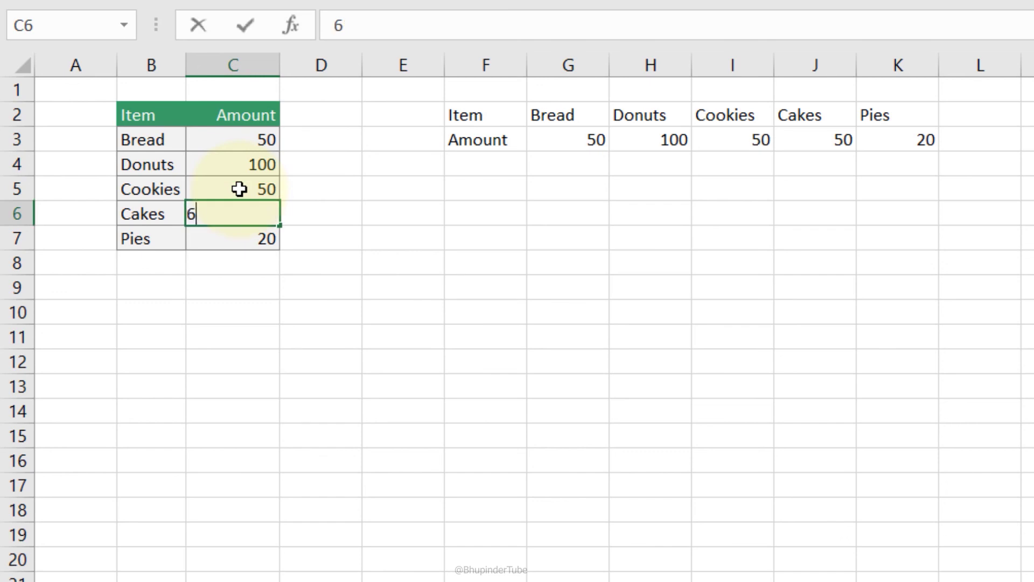
text(0)
key(Return)
key(Up)
key(Up)
key(Up)
key(Up)
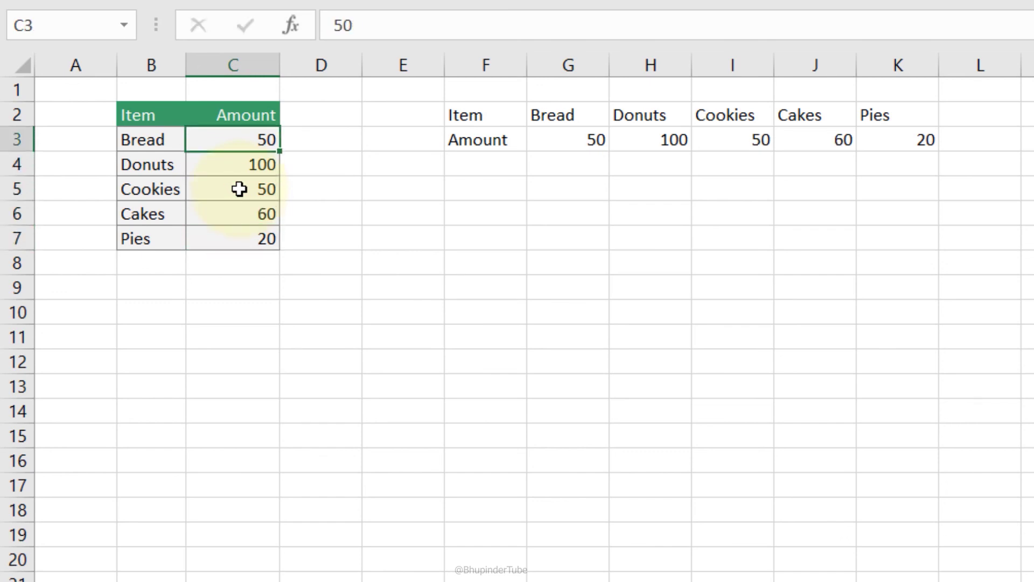